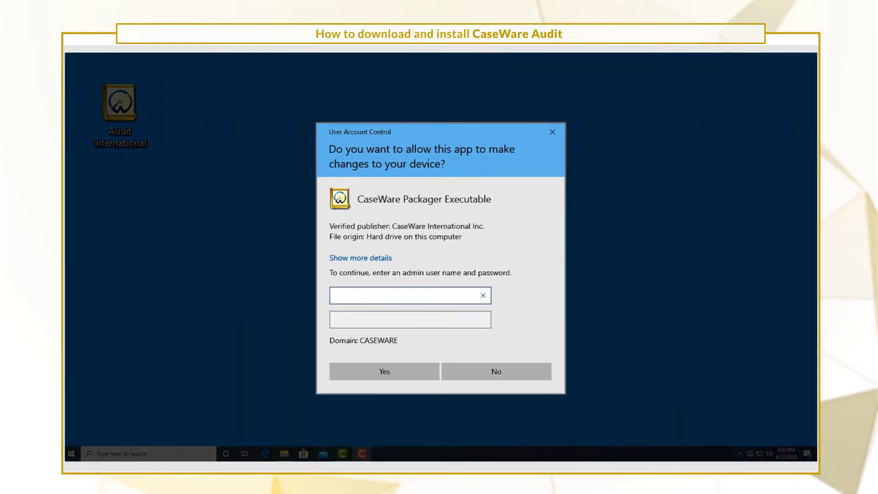
Step: Approve admin rights, accept the CaseWare Audit licence and install into the default folders
click(382, 390)
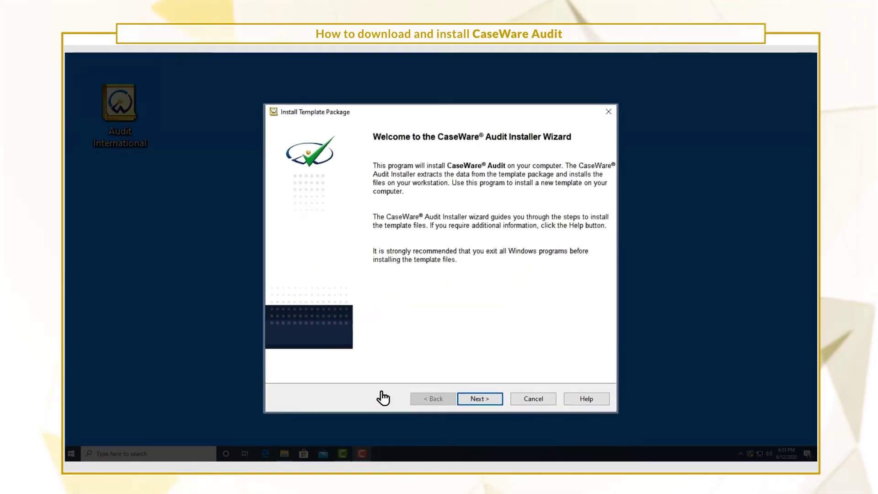
click(480, 399)
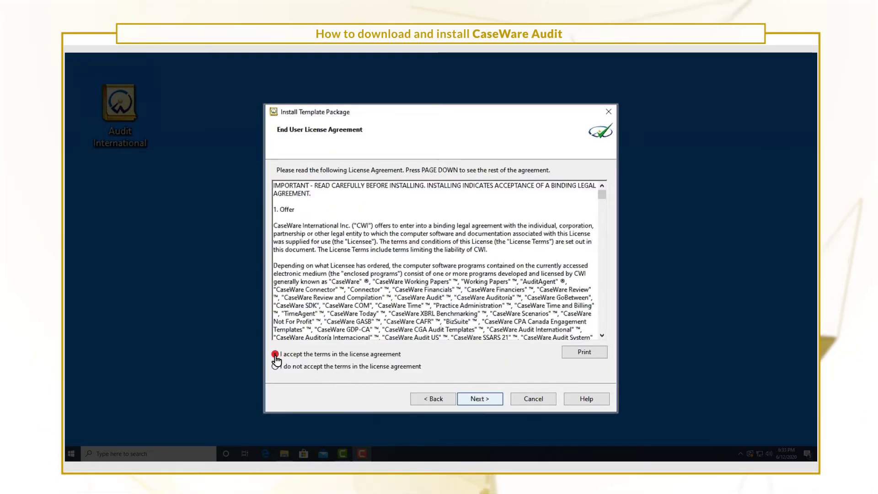
click(480, 402)
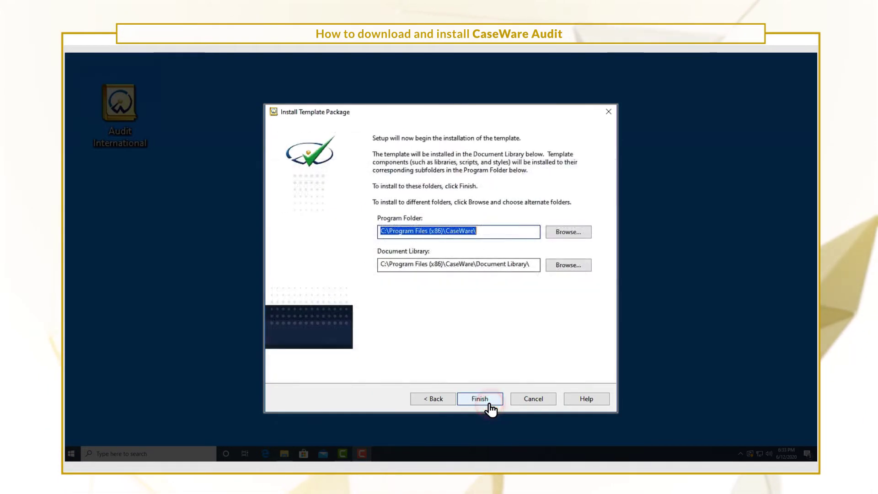
click(485, 403)
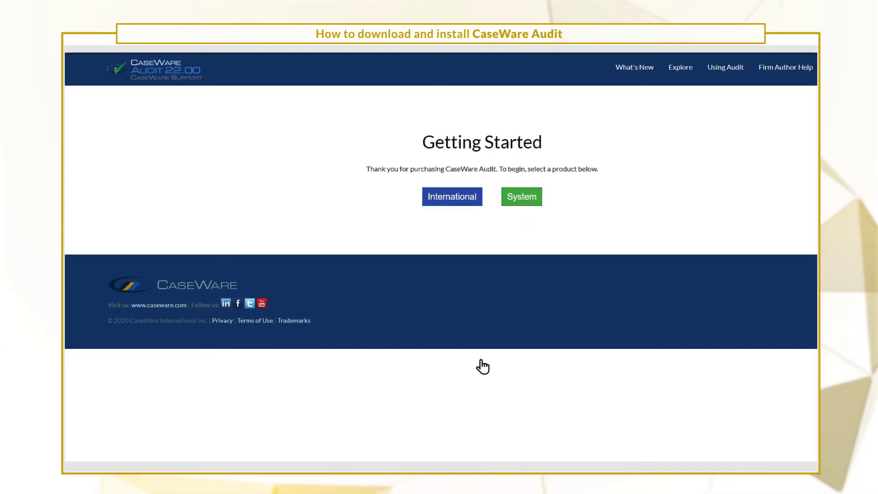
Step: Choose the International product and open the New Audit International User help page
click(452, 204)
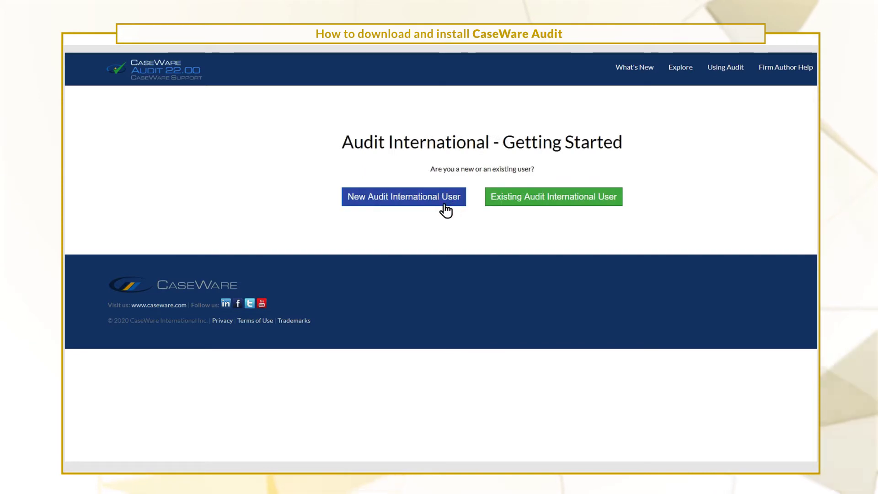
click(404, 199)
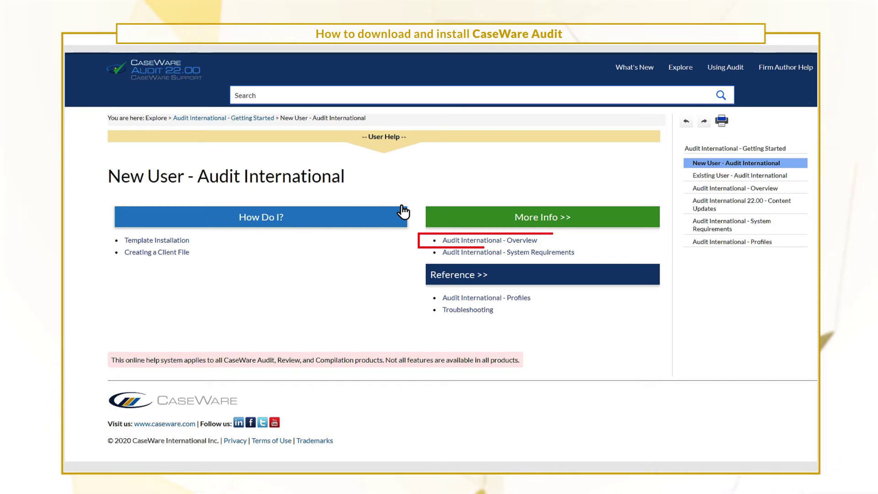
Step: Follow the Audit International Overview topic to its Audit Walkthrough page
click(487, 242)
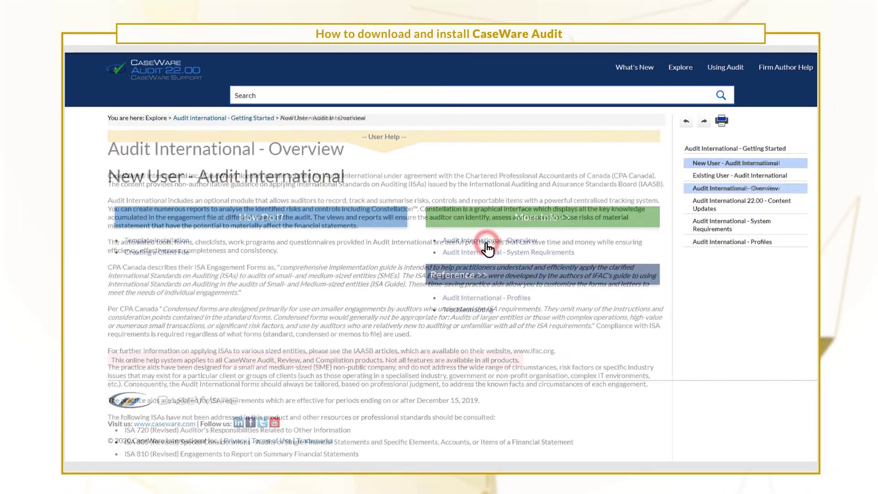
scroll(486, 247, down, 5)
scroll(487, 247, down, 10)
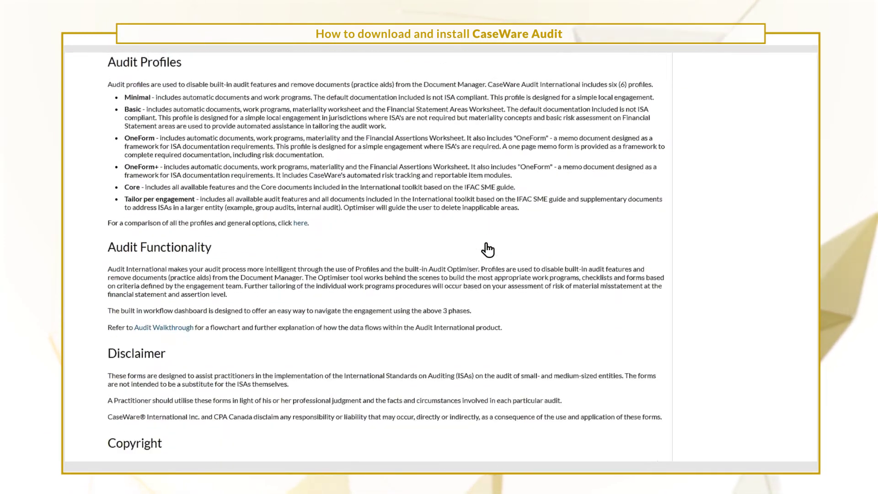
scroll(486, 248, down, 5)
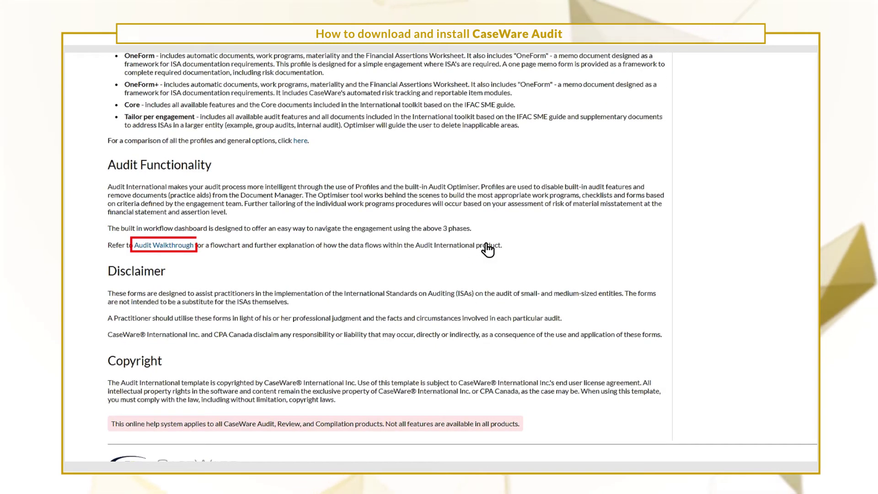
click(163, 247)
scroll(384, 274, down, 3)
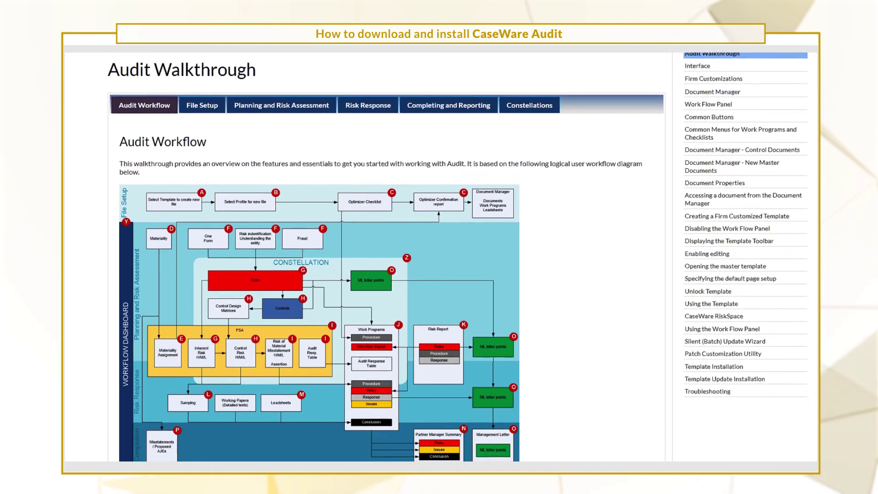